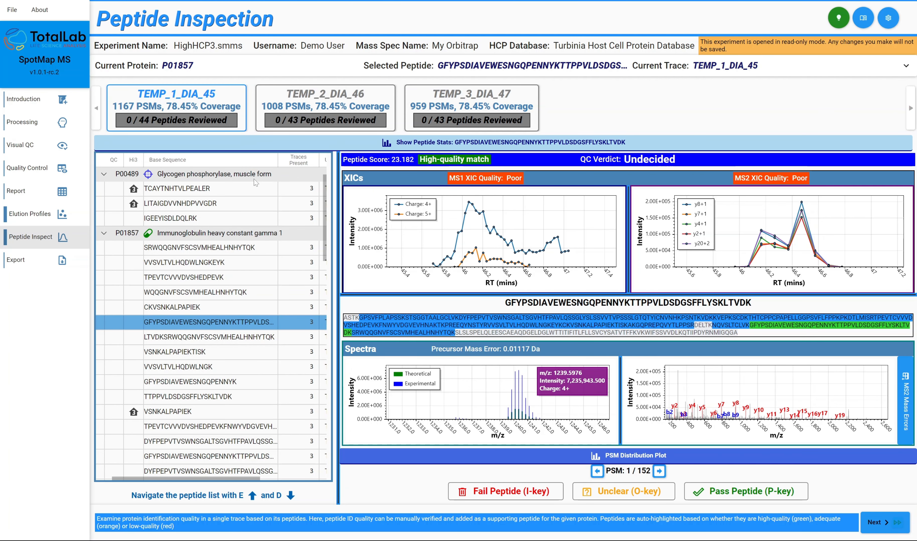
Look through the glycogen phosphorylase (P00489) peptides in trace TEMP_1_DIA_45 and pass peptide TCAYTNHTVLPEALER
click(231, 191)
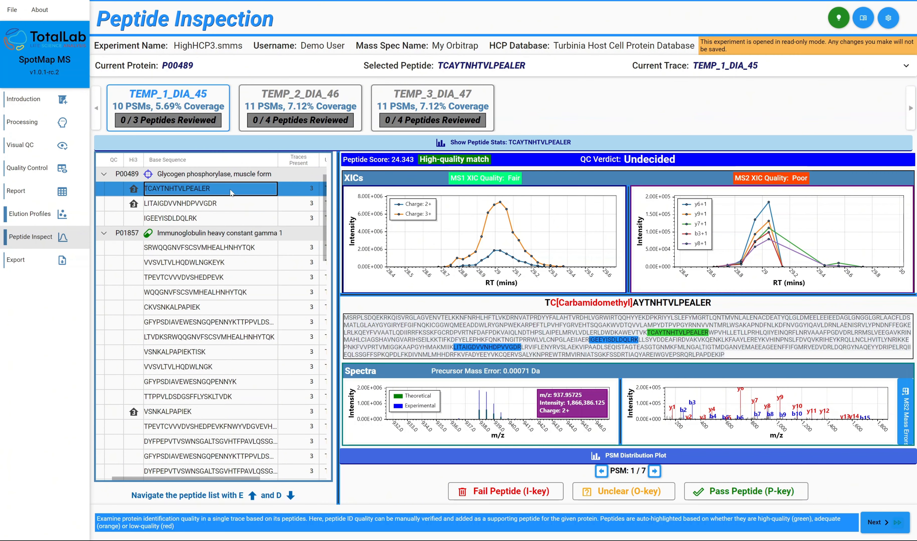
key(d)
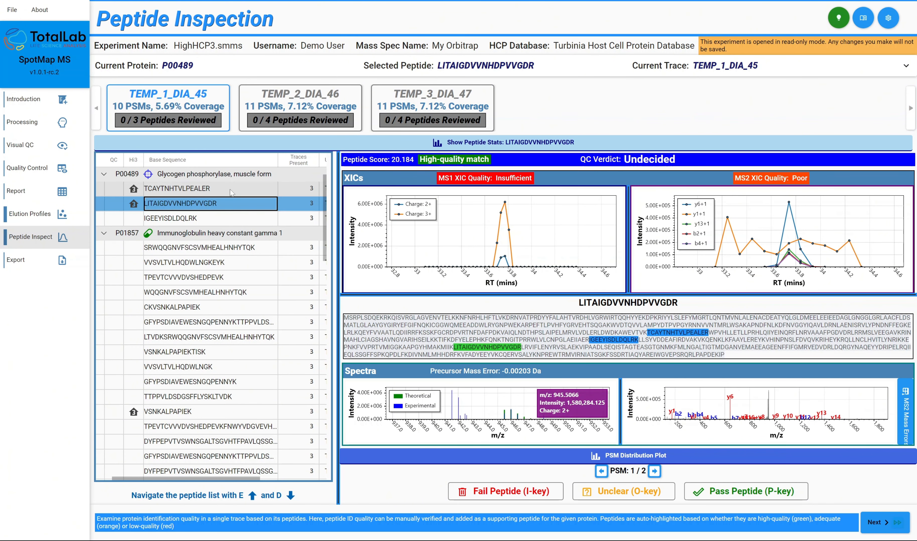
key(d)
key(e)
key(e)
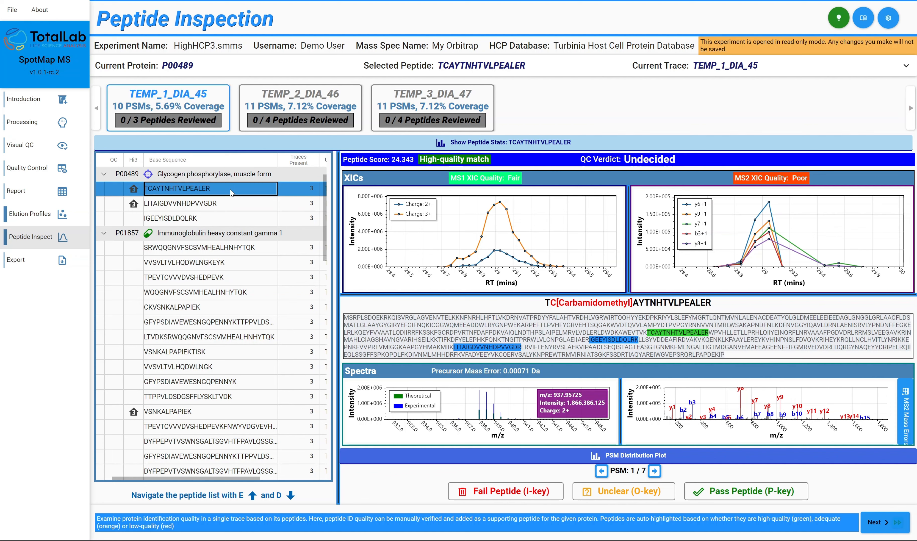
key(p)
Fail peptide LITAIGDVVNHDPVVGDR and mark peptide IGEEYISDLDQLRK as unclear
key(d)
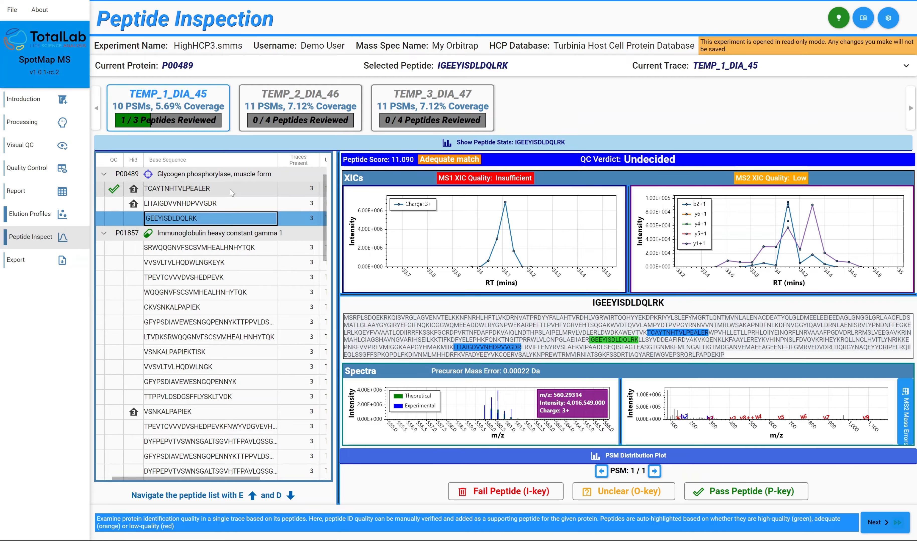
key(e)
key(i)
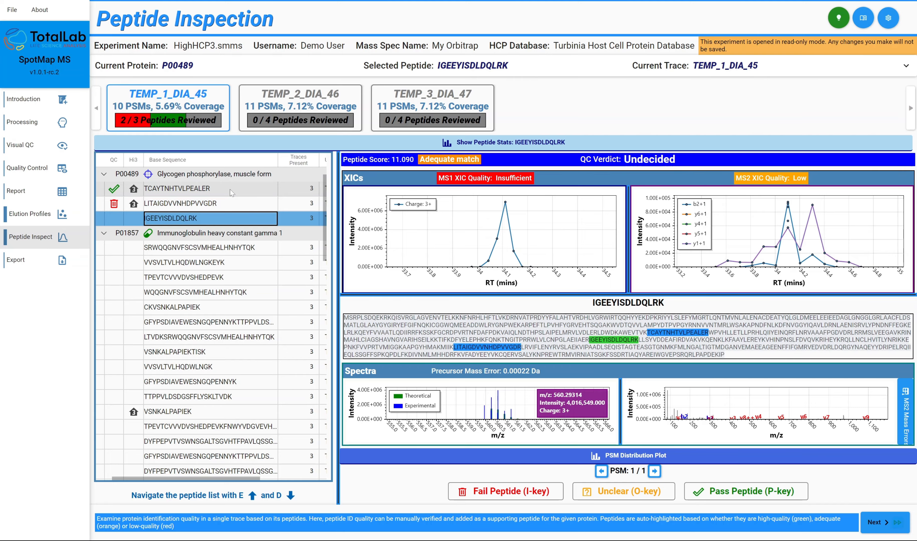
key(o)
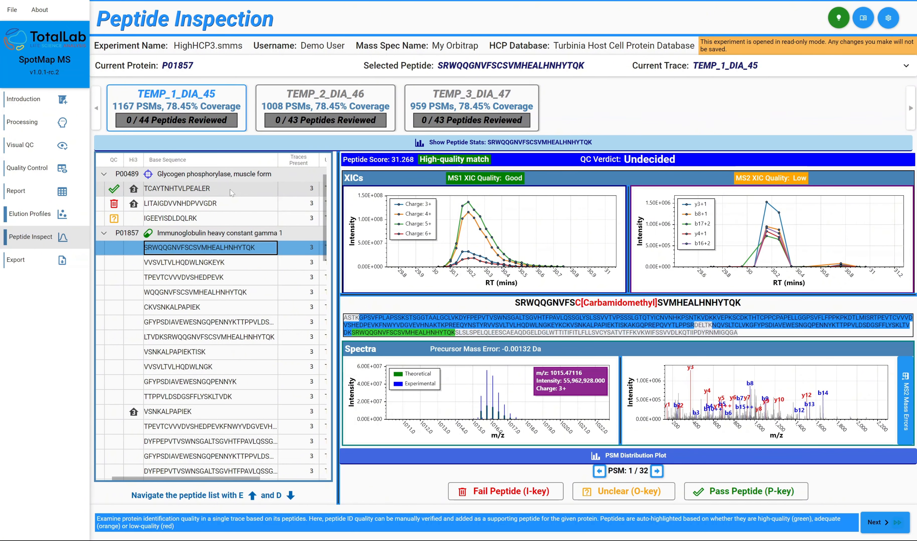
Pass the P01857 peptides SRWQQGNVFSCSVMHEALHNHYTQK, TPEVTCVVVDVSHEDPEVK and CKVSNKALPAPIEK, skipping the peptide between each
key(d)
key(e)
key(p)
key(d)
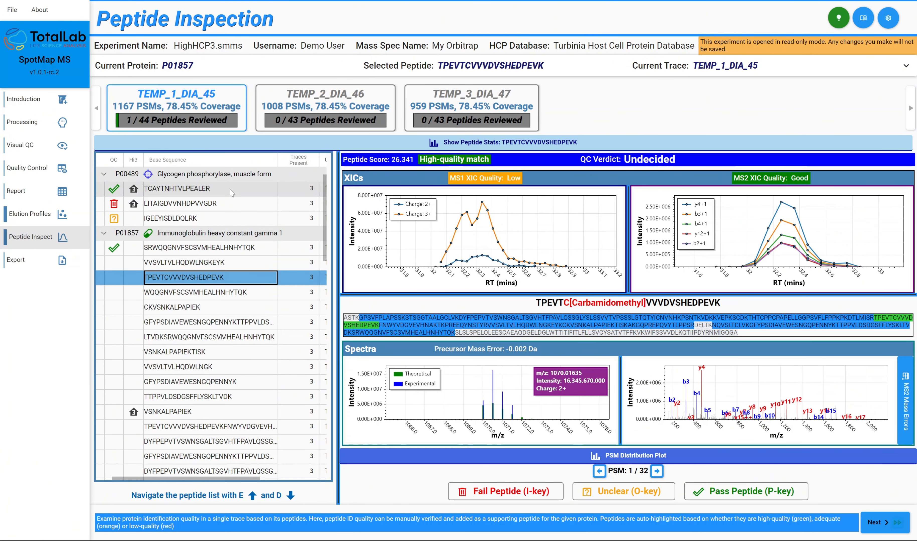
key(p)
key(d)
key(p)
Pass every second P01857 peptide from LTVDKSRWQQGNVFSCSVMHEALHNHYTQK down to the one beginning TPEVTCVVVDVSHEDPEVKFNWYVDGVEVH
key(d)
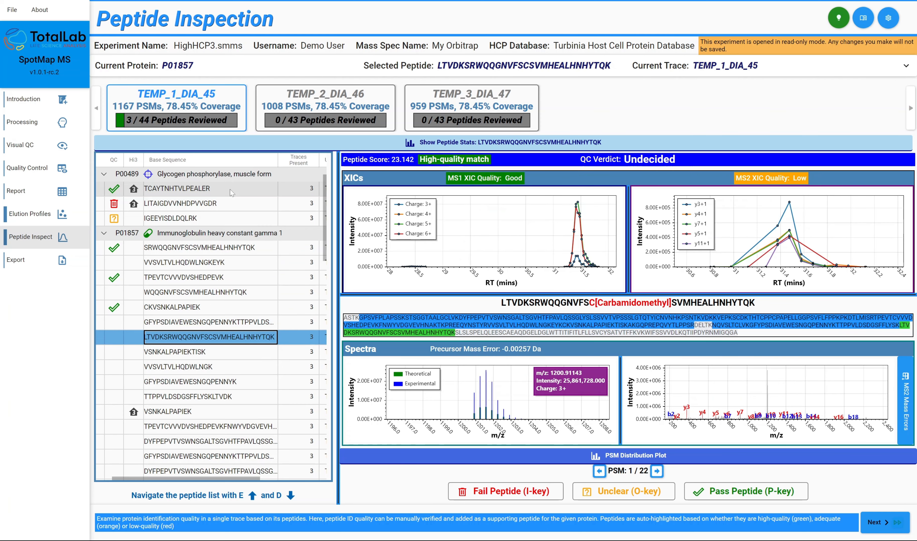
key(p)
key(d)
key(p)
key(d)
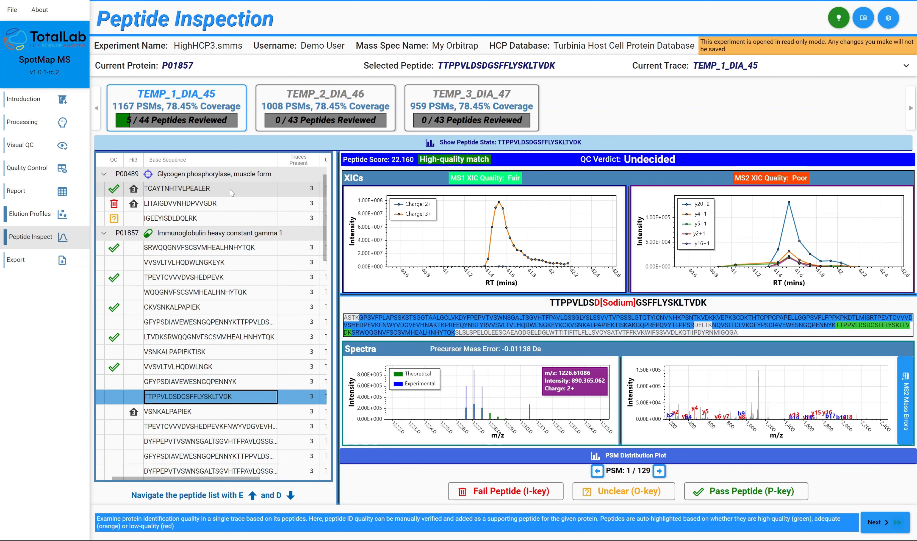
key(p)
key(d)
key(p)
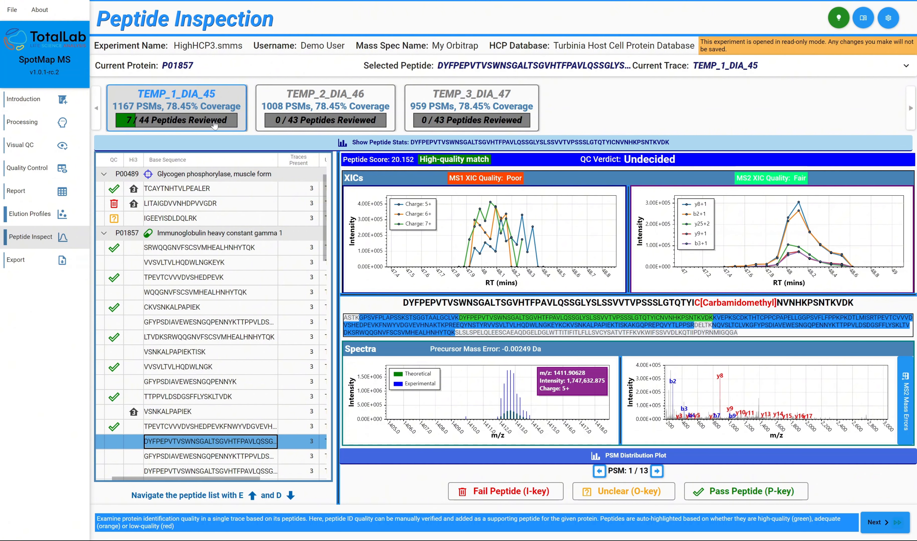
Fail the two P01857 peptides beginning DYFPEPVTVSWNSGALTSG and peptide TTPPVLDSDGSFFLYSK, skipping the peptide between each
key(i)
key(d)
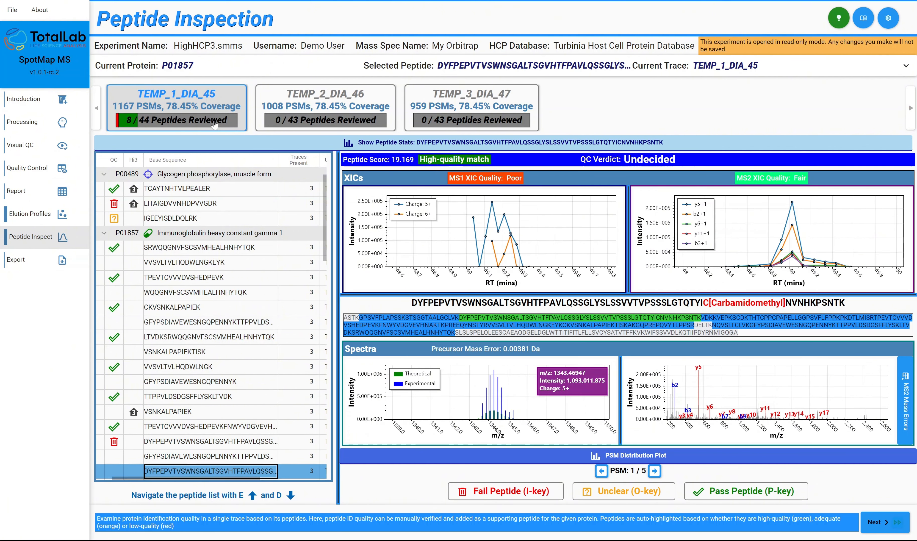
key(i)
key(d)
key(i)
Fail peptides AKGQPREPQVYTLPPSR, TTPPVLDSDGSFFLYSKLTVDKSR and ALPAPIEKTISKAK, leaving the peptides between them unreviewed
key(d)
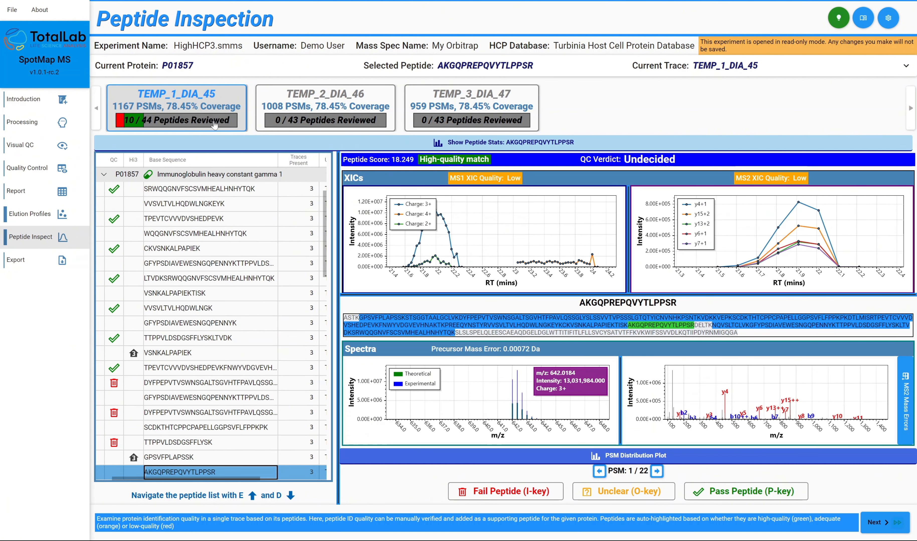
key(i)
key(d)
key(i)
key(d)
key(i)
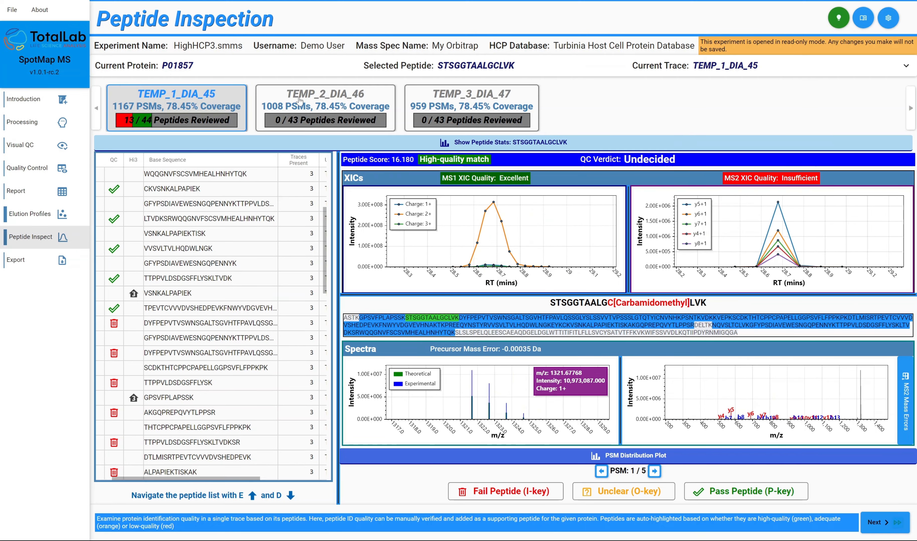
Display trace TEMP_3_DIA_47 and examine the uniqueness, score and PSM columns for peptide TCAYTNHTVLPEALER
click(300, 100)
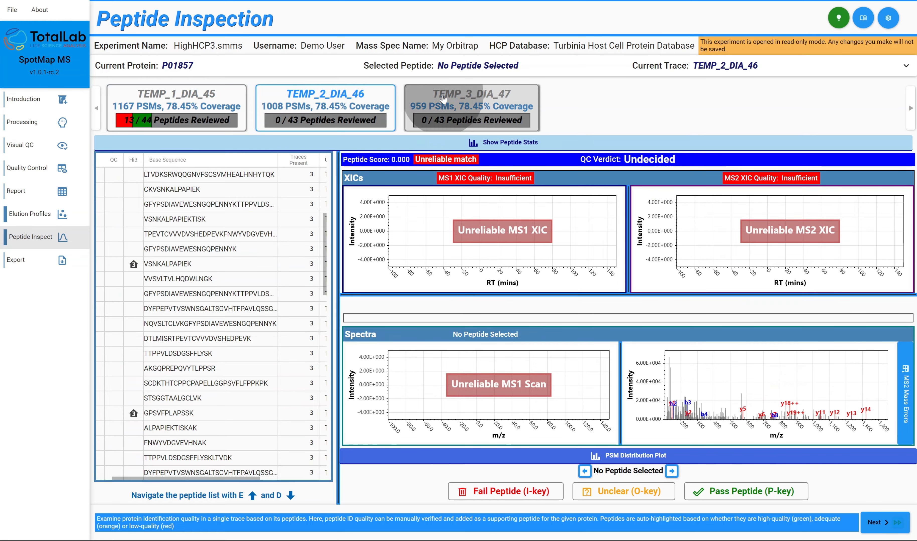
click(444, 98)
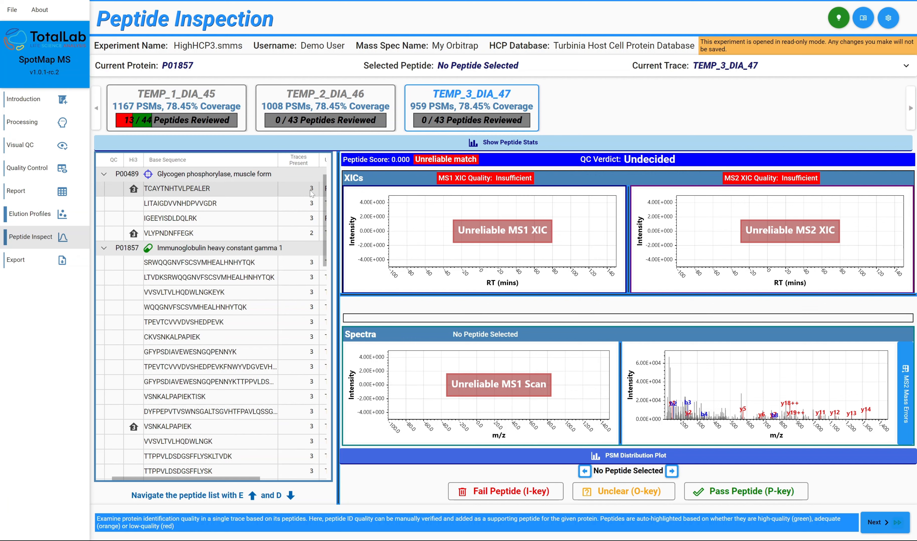
click(233, 193)
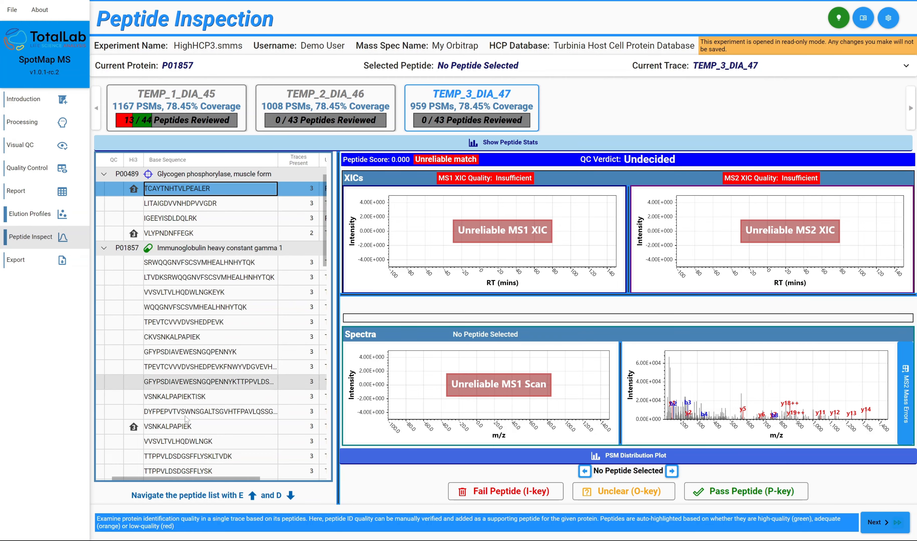
scroll(228, 479, right, 1)
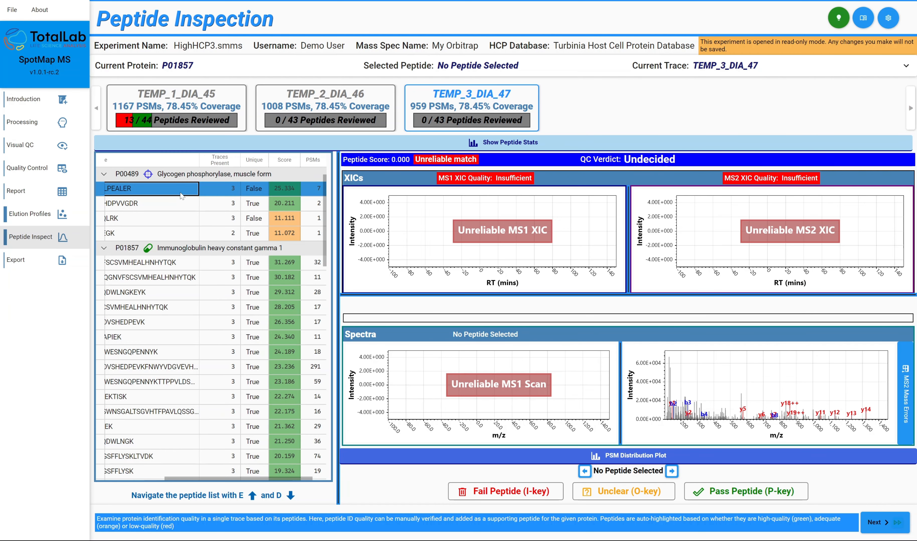
Display peptide LITAIGDVVNHDPVVGDR in trace TEMP_2_DIA_46 and check its match-quality thresholds and MS1 XIC quality
click(285, 99)
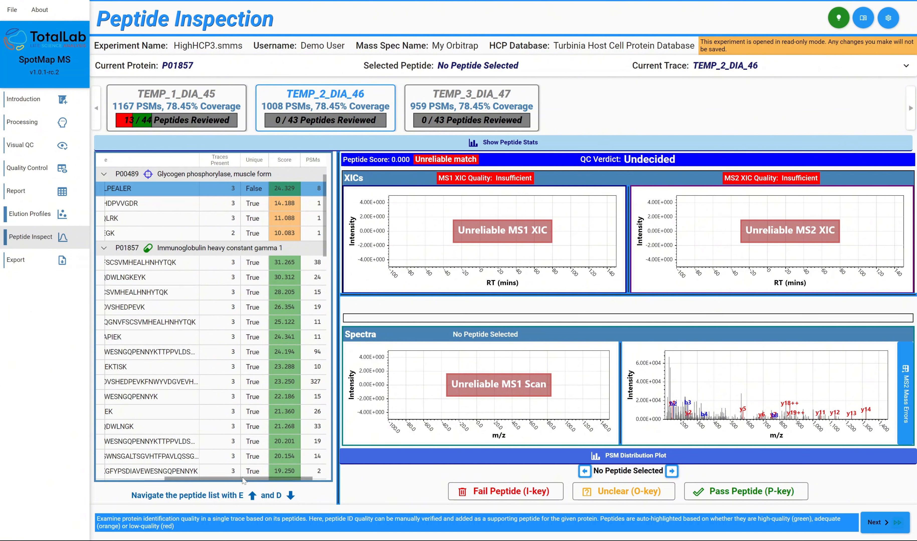
drag(243, 481, 187, 481)
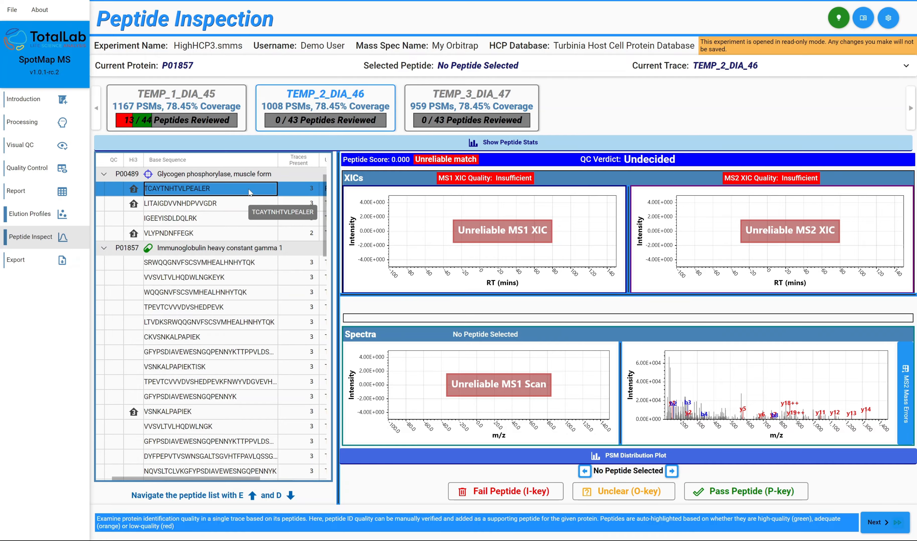
key(d)
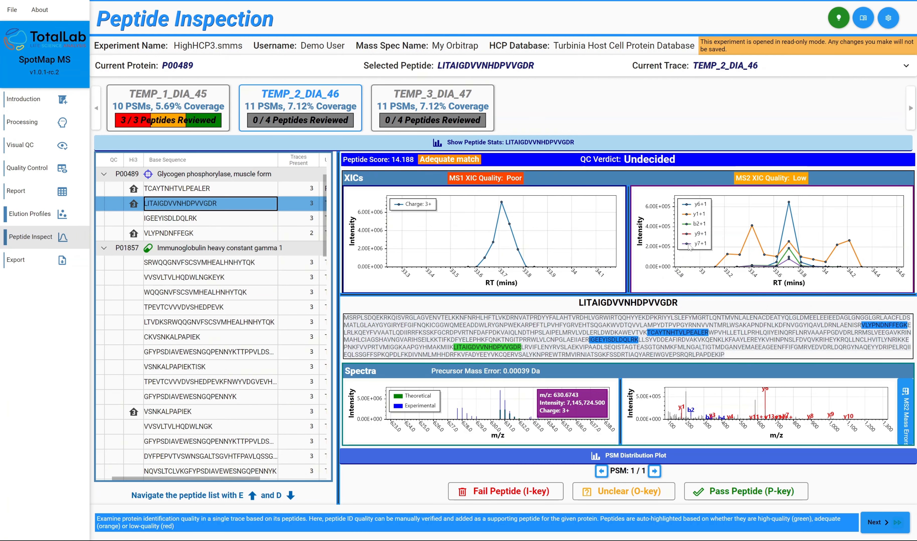
mouse_move(461, 162)
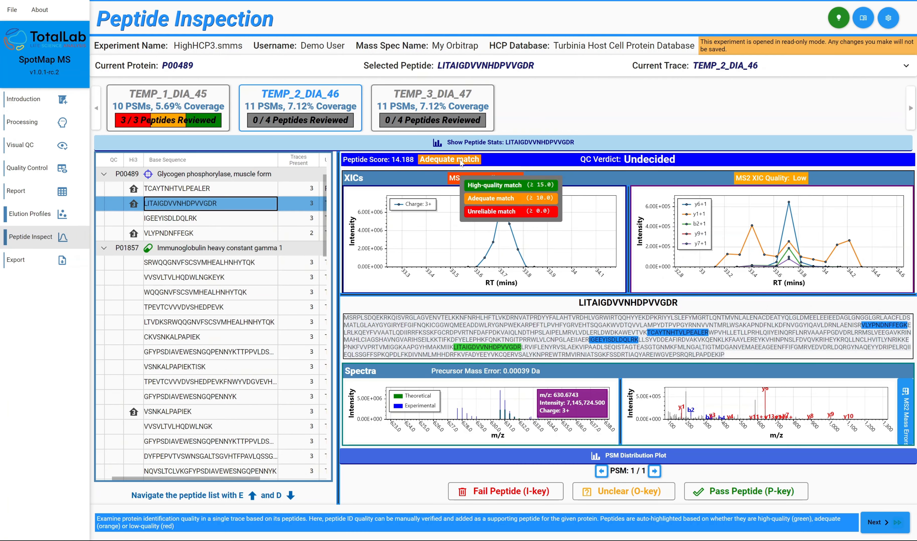
mouse_move(503, 181)
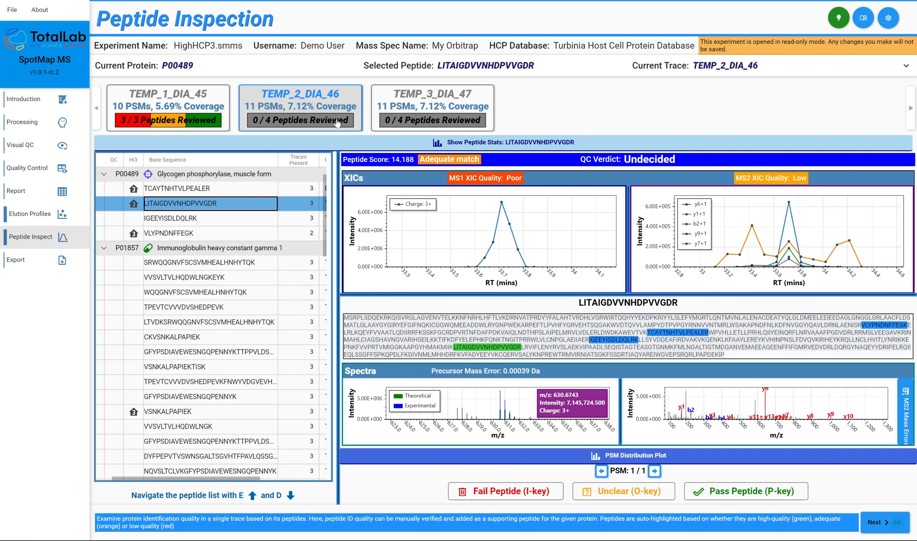
click(313, 102)
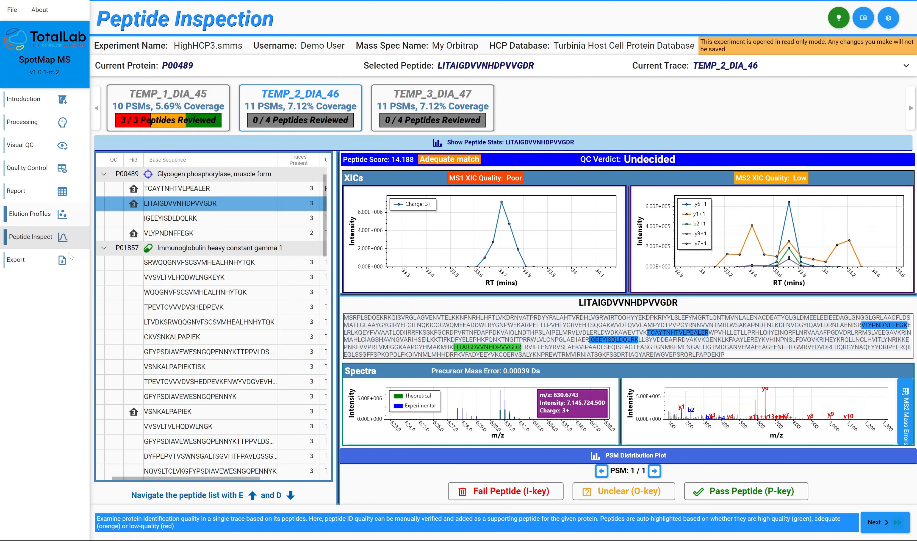
Check the proteins' manual QC review status in Export Results and return to Peptide Inspection
click(63, 266)
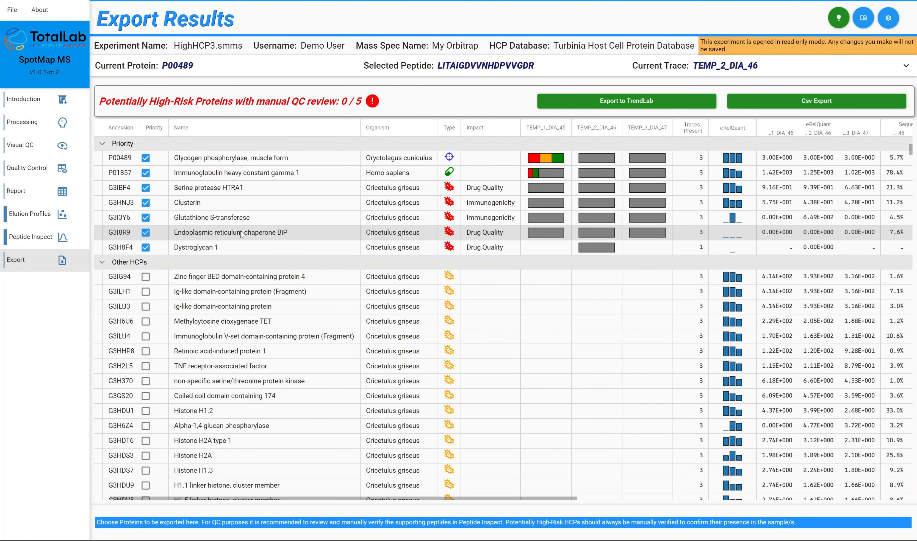
click(63, 237)
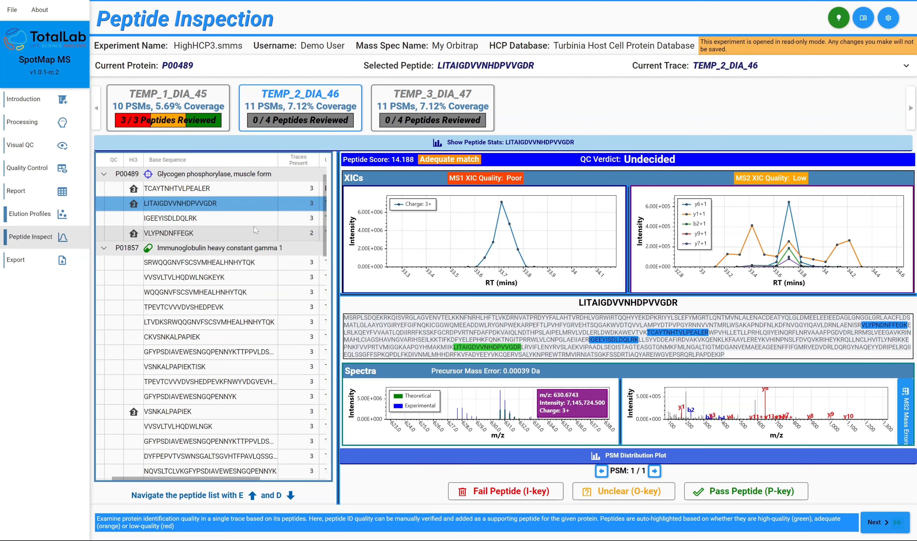